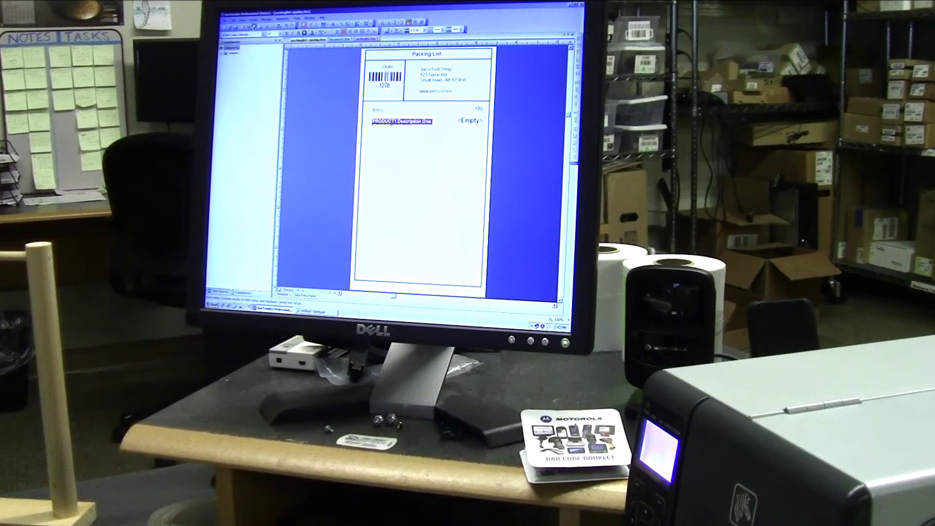
Print the packing-list label past the demo-mode warning, part-number query and record selection
{"action": "key", "text": "ctrl+p"}
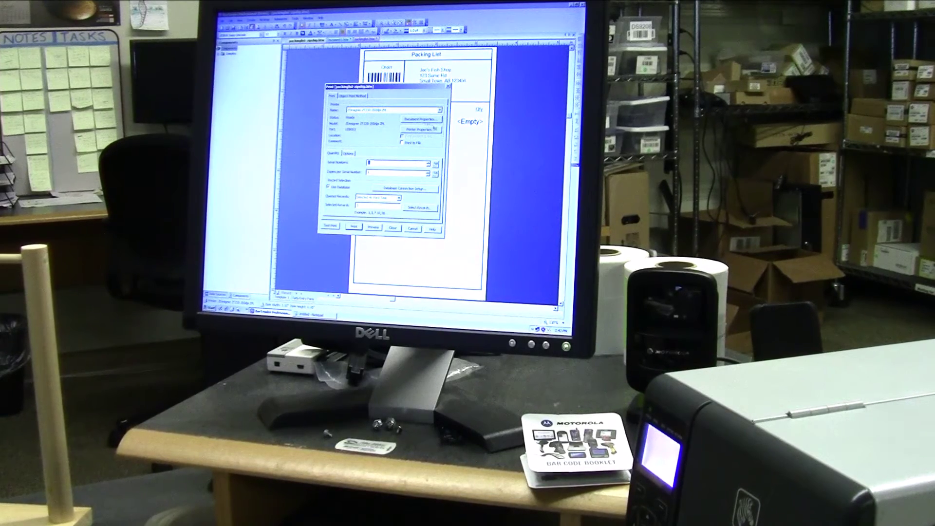
{"action": "left_click", "coordinate": [353, 228]}
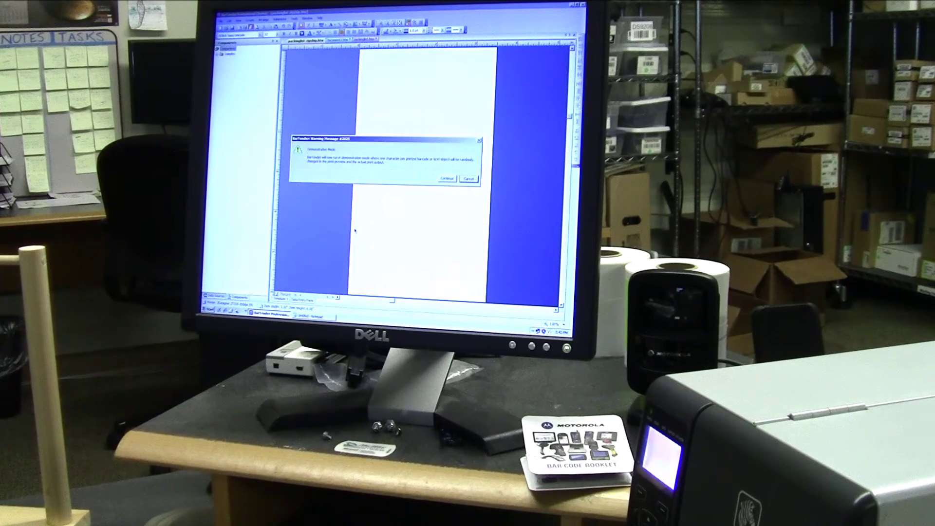
{"action": "left_click", "coordinate": [449, 180]}
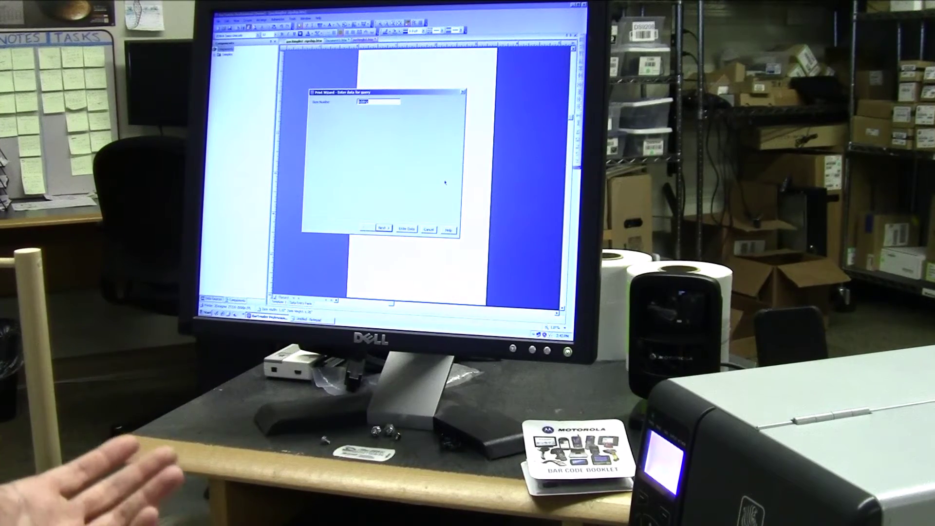
{"action": "key", "text": "Return"}
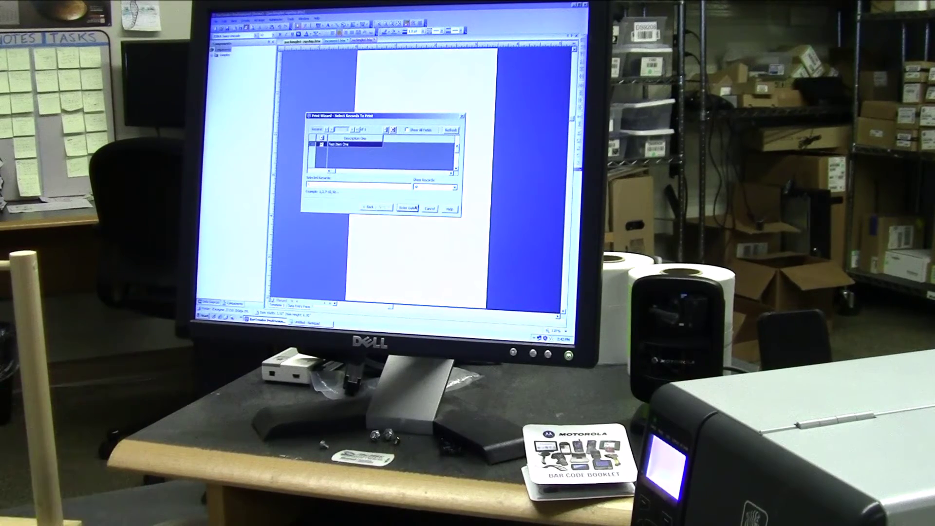
{"action": "left_click", "coordinate": [407, 210]}
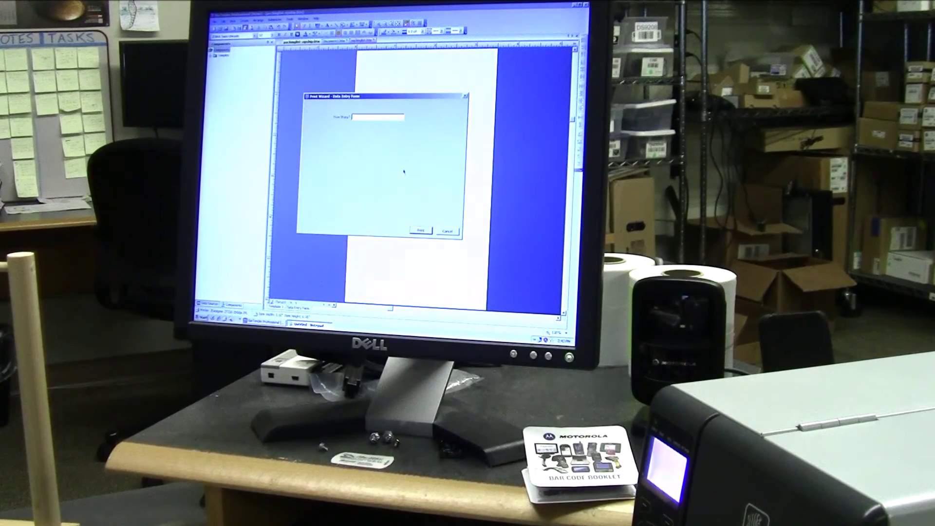